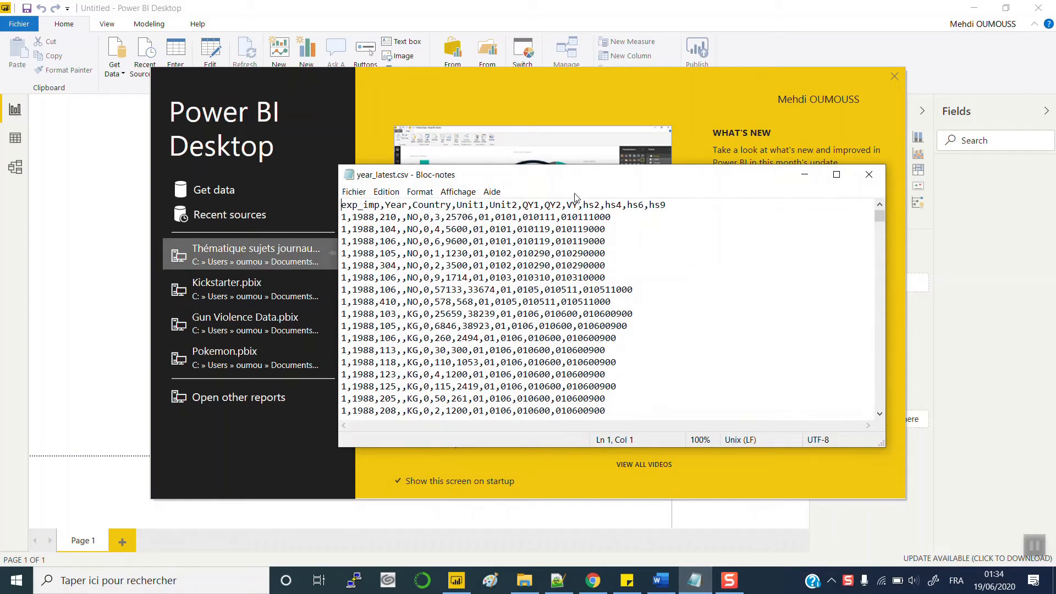
Examine the column headers and comma-separated rows of year_latest.csv in Notepad, and minimise its window
drag(595, 175, 602, 103)
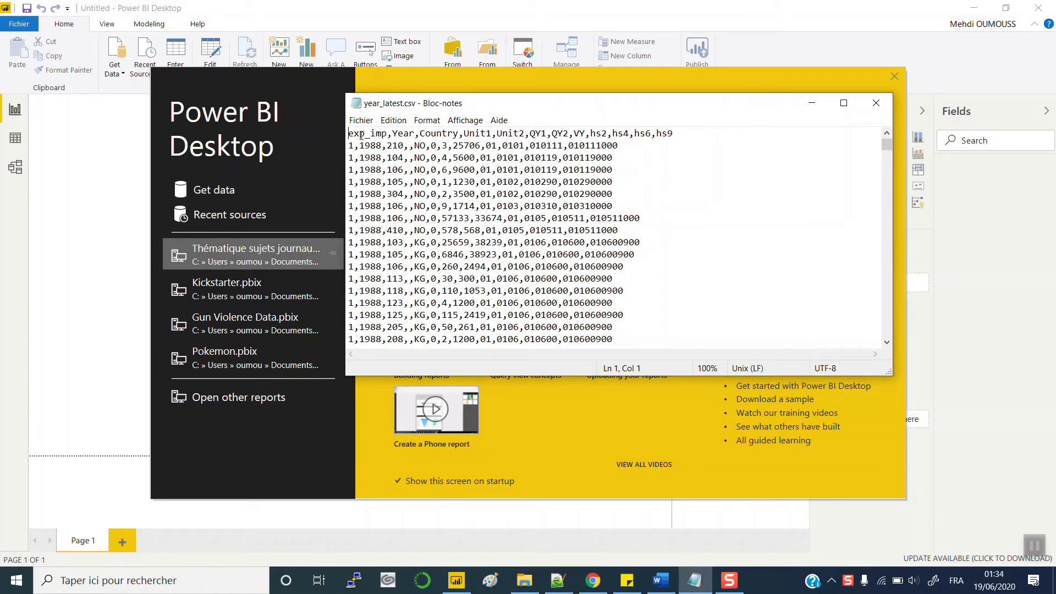
click(393, 134)
click(816, 106)
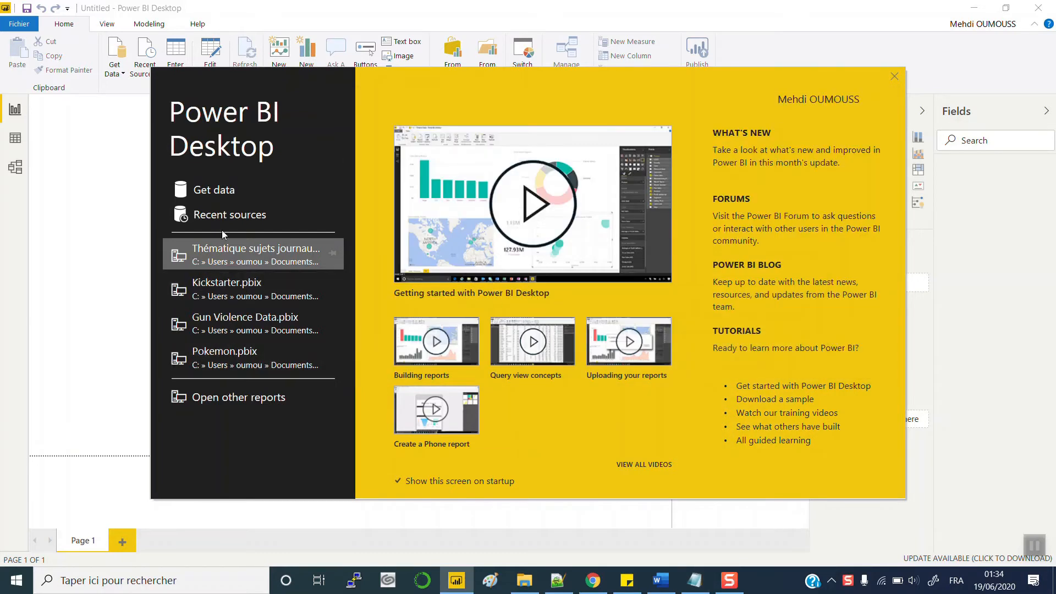
Browse the available data sources in Get Data, including the File and Database categories, and close the dialog
click(213, 191)
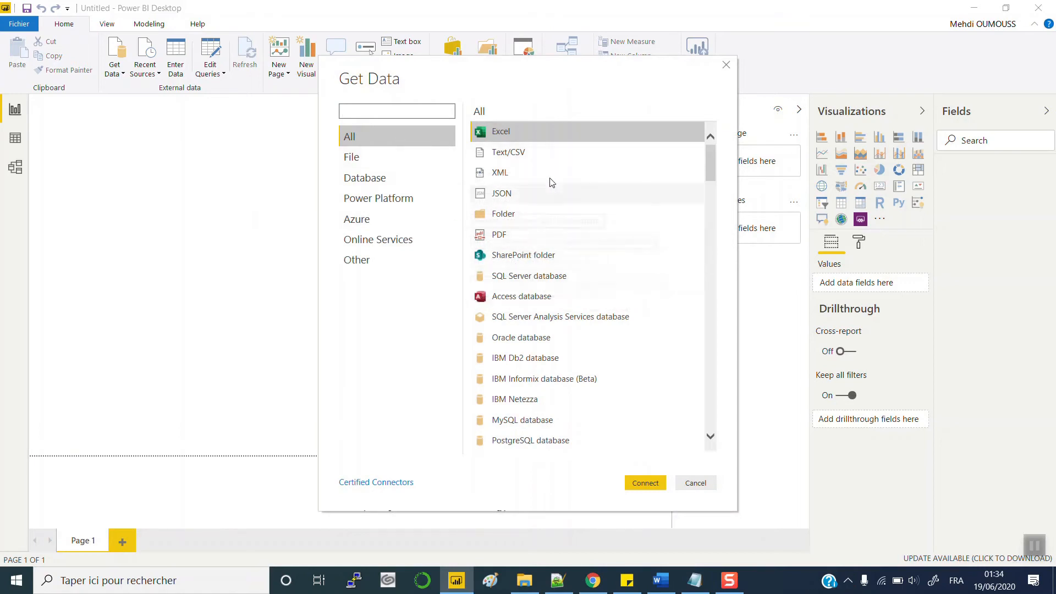
scroll(561, 236, down, 3)
scroll(561, 237, up, 3)
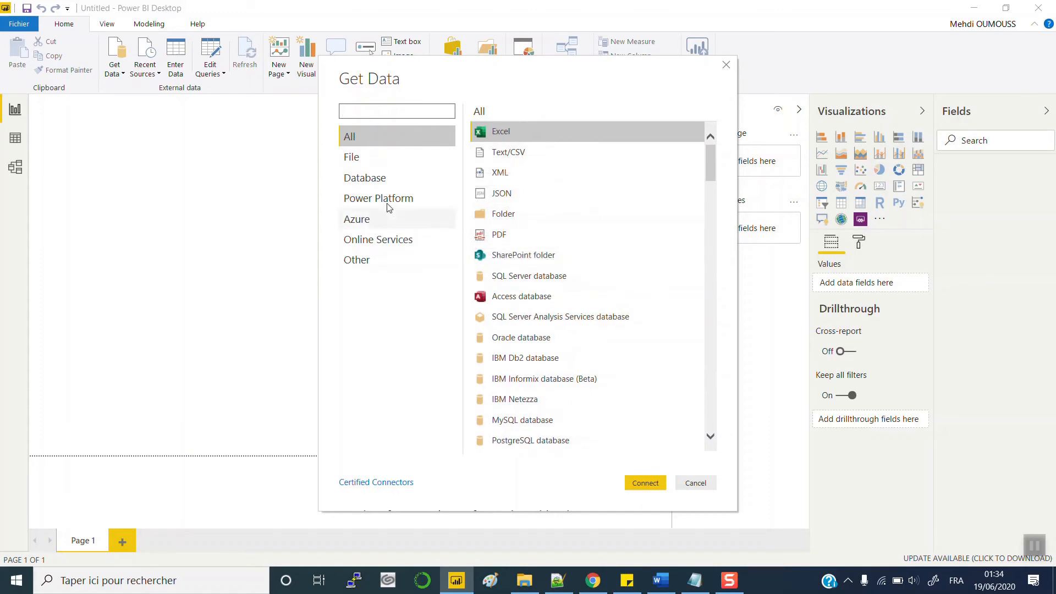
click(359, 161)
click(368, 186)
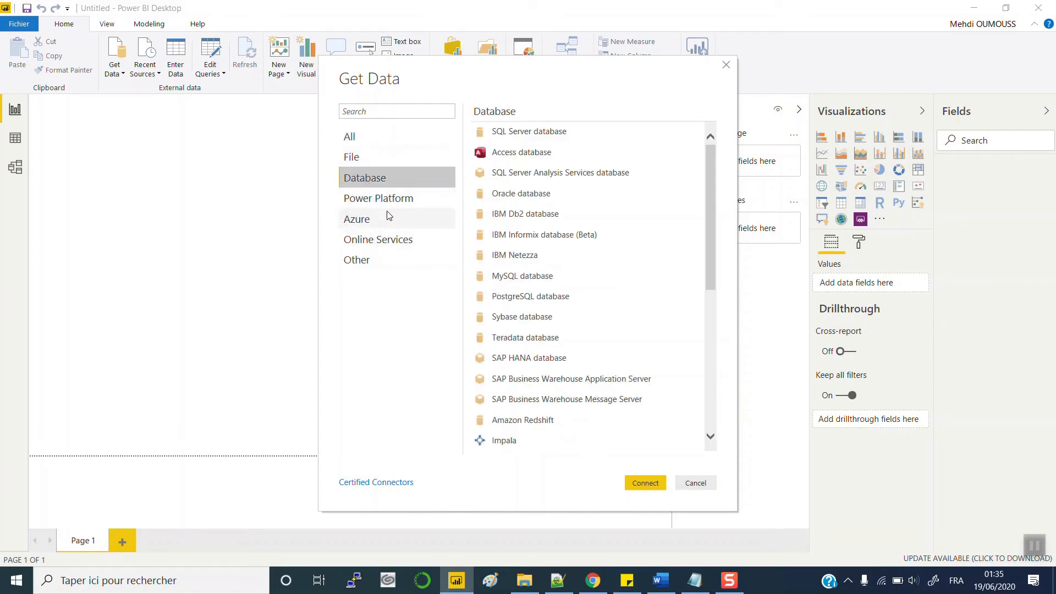
click(694, 483)
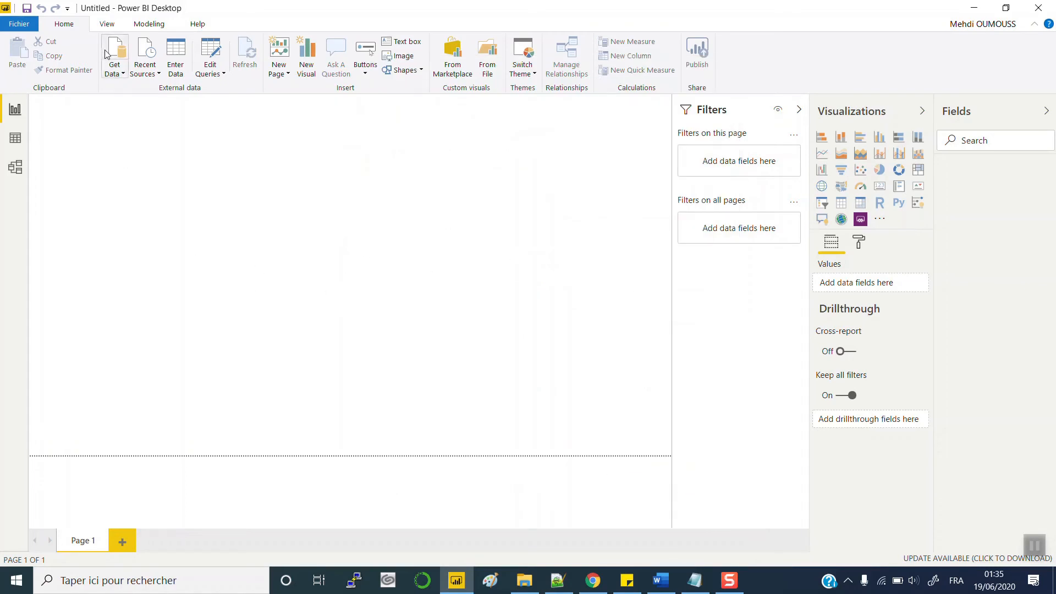
View the shortlist of most common data sources, reopen the full Get Data list and close it
click(115, 74)
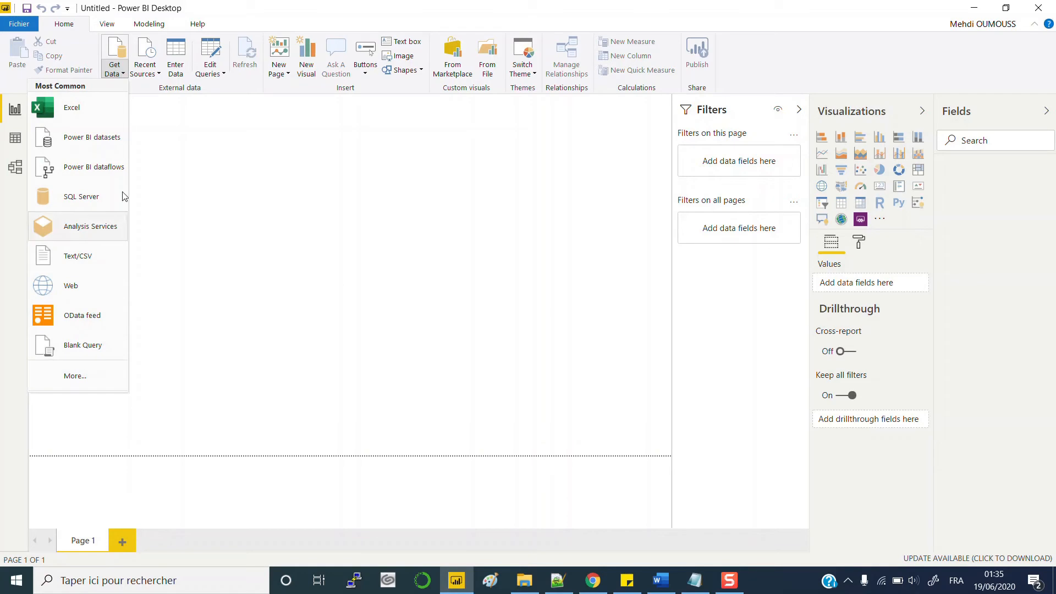
click(121, 54)
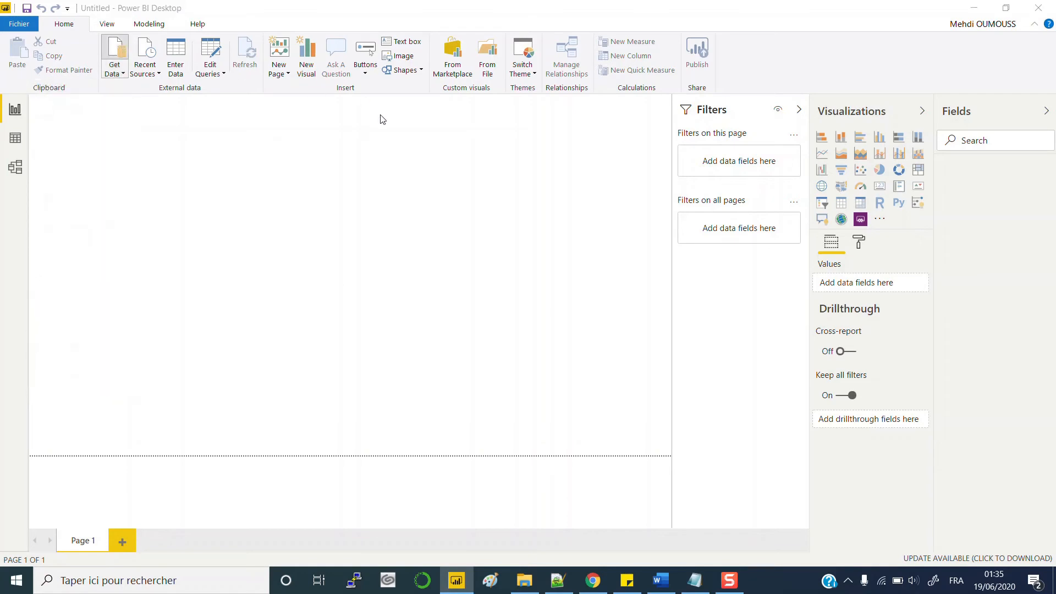
click(125, 44)
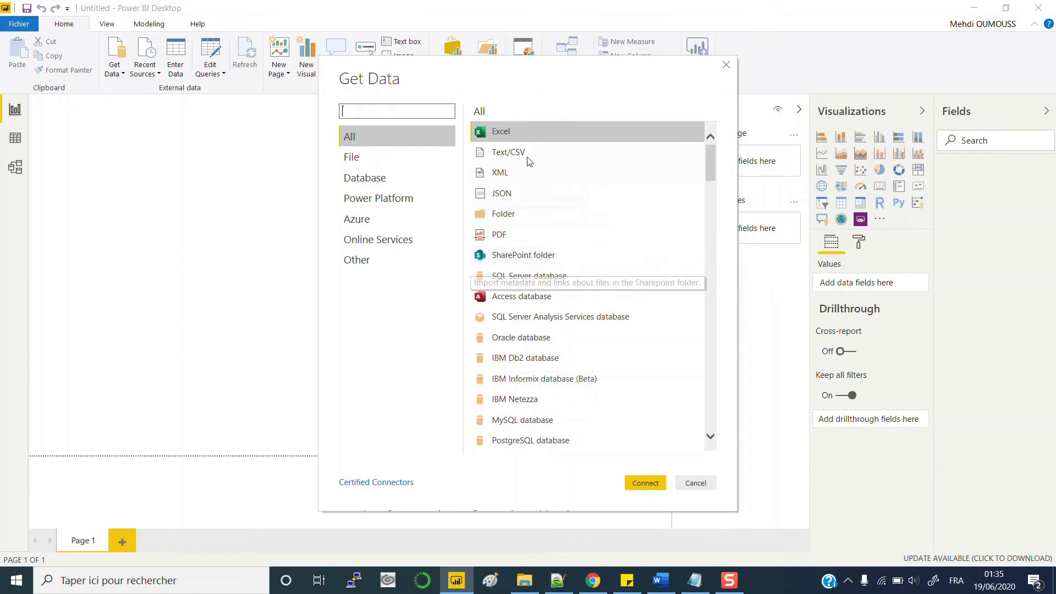
key(Escape)
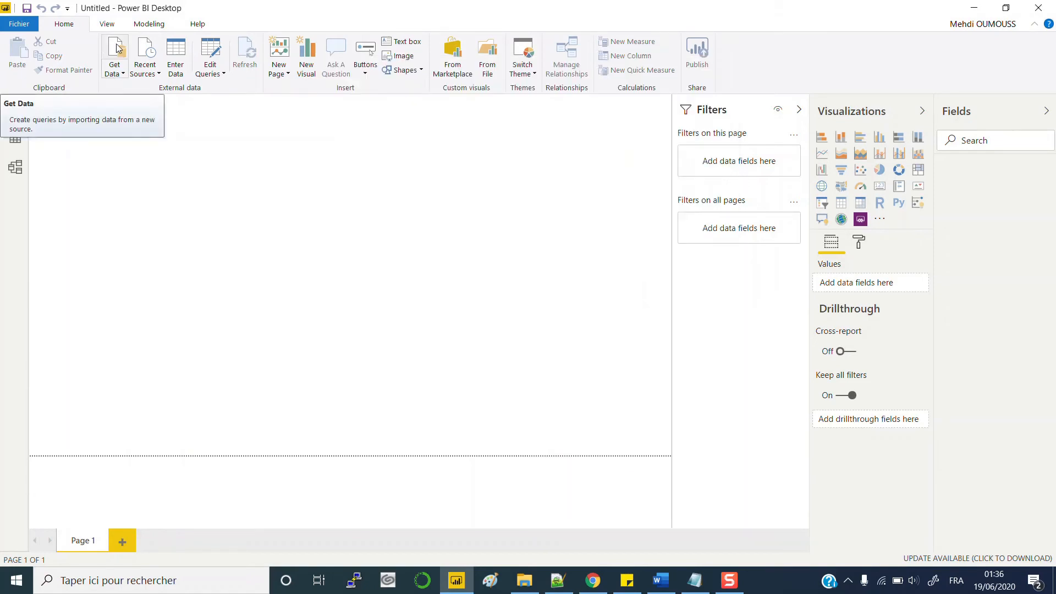
Start importing data from a Text/CSV source
click(117, 49)
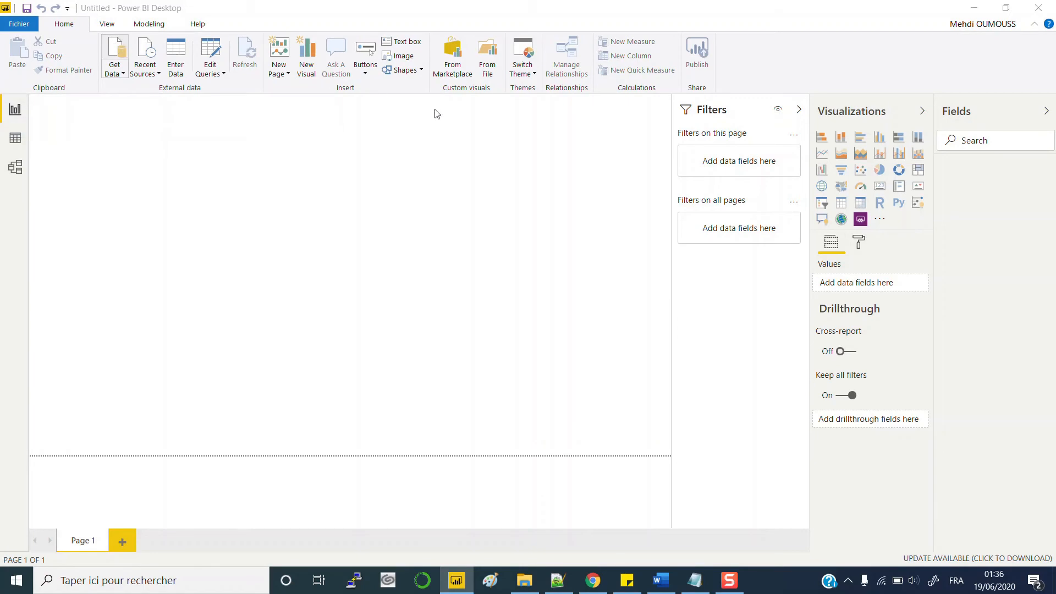
click(533, 155)
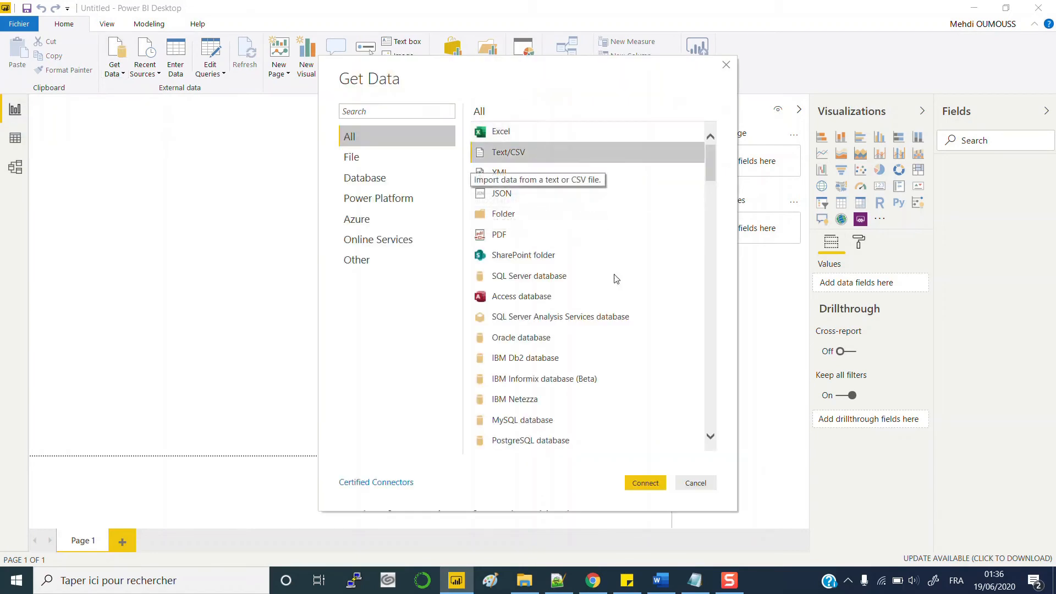
click(650, 485)
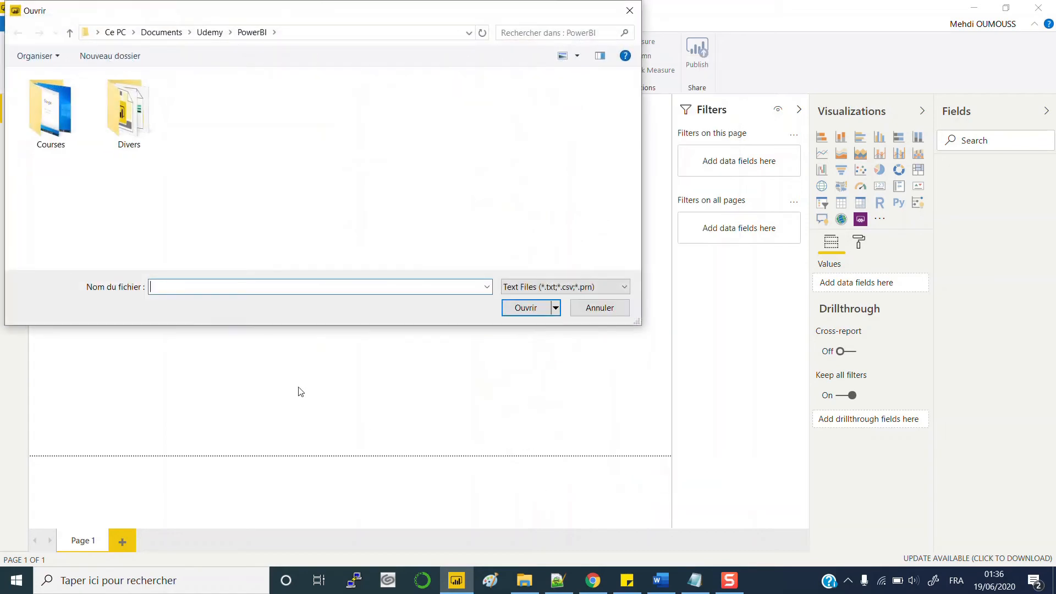
Copy the path of the Japan Trade Statistics\year_latest.csv folder from File Explorer
drag(319, 12, 417, 76)
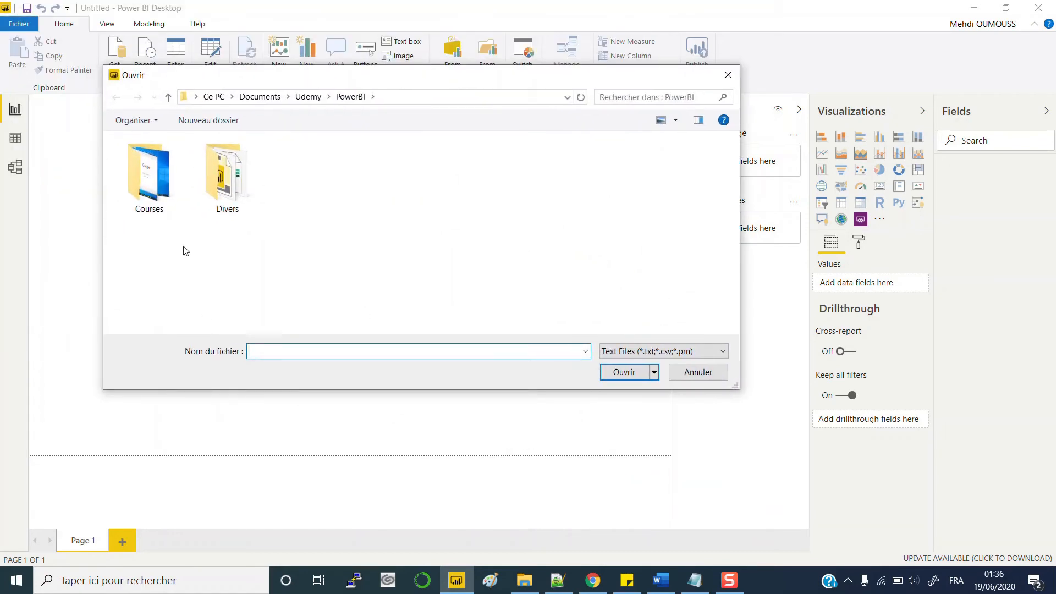
click(535, 584)
click(747, 148)
key(ctrl+c)
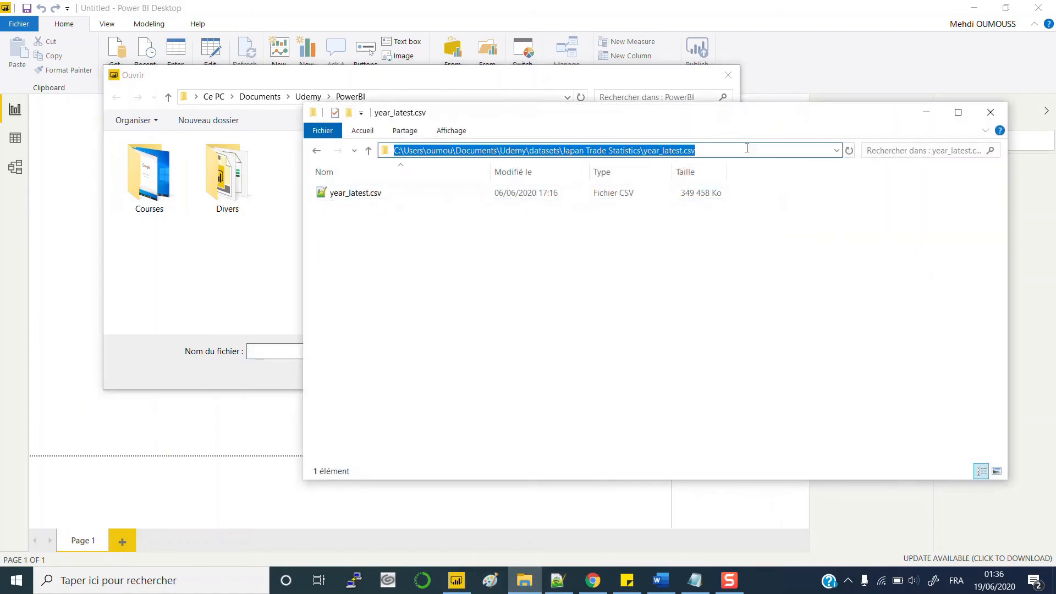
Go to the copied folder path in the file selection dialog and open year_latest.csv for import
click(229, 277)
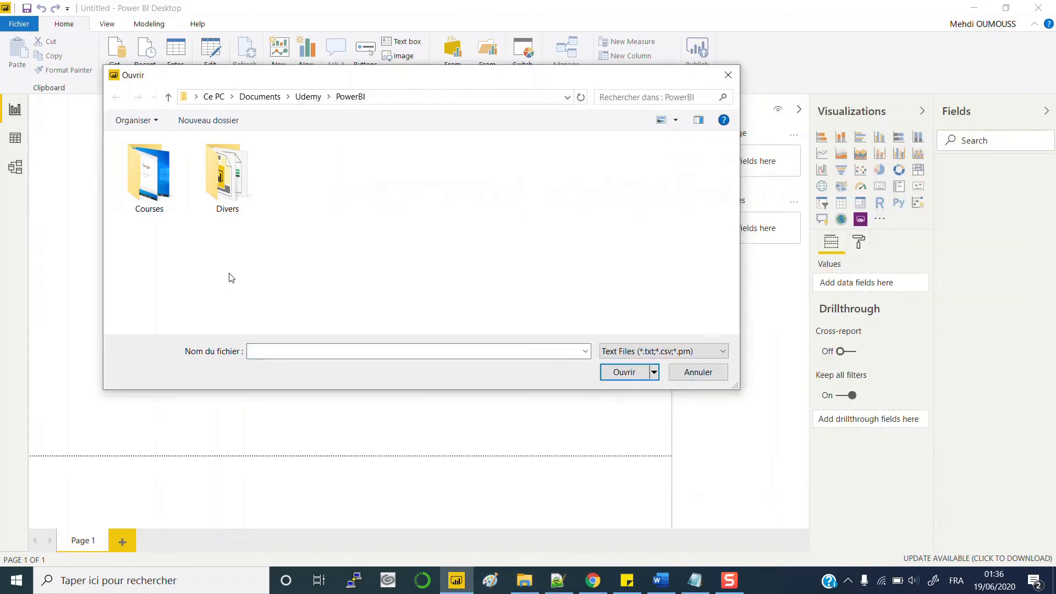
click(401, 97)
key(ctrl+v)
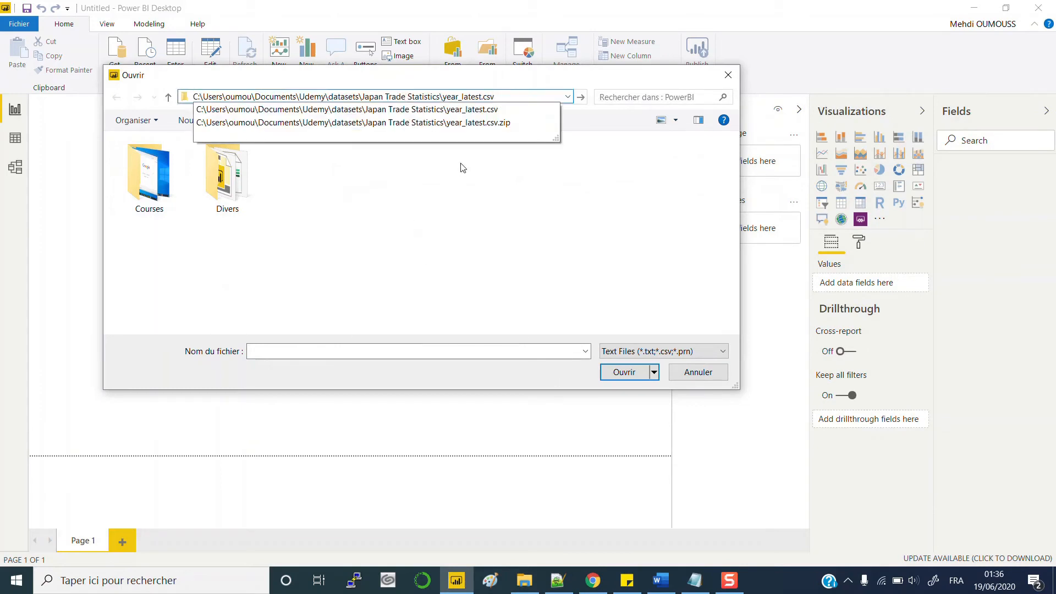
key(Return)
click(341, 165)
click(610, 372)
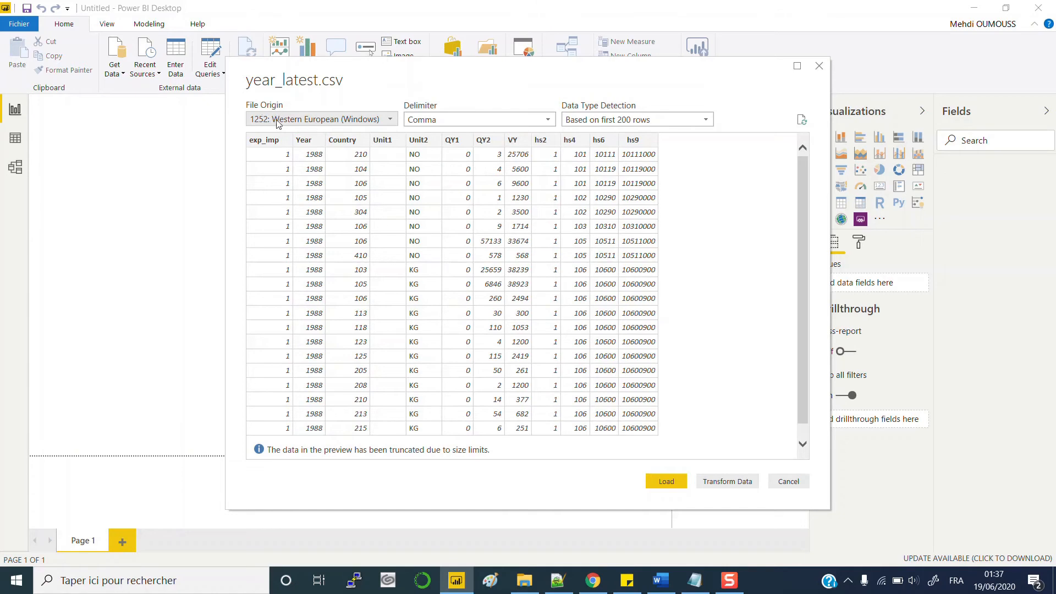
Review the file origin encodings available for the year_latest.csv import
click(391, 119)
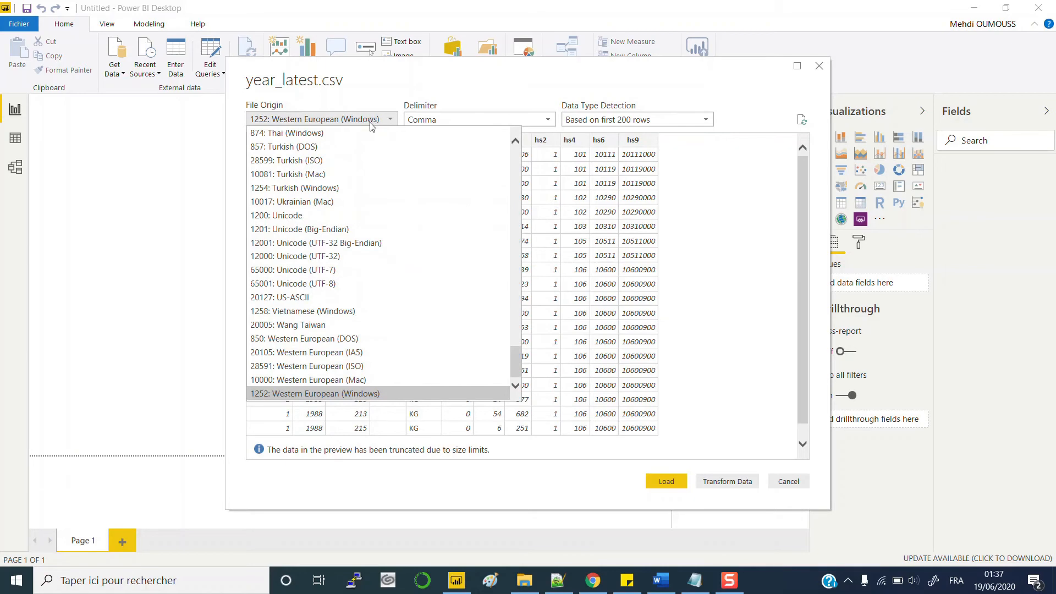
scroll(420, 256, up, 1)
scroll(422, 263, up, 12)
scroll(422, 263, down, 13)
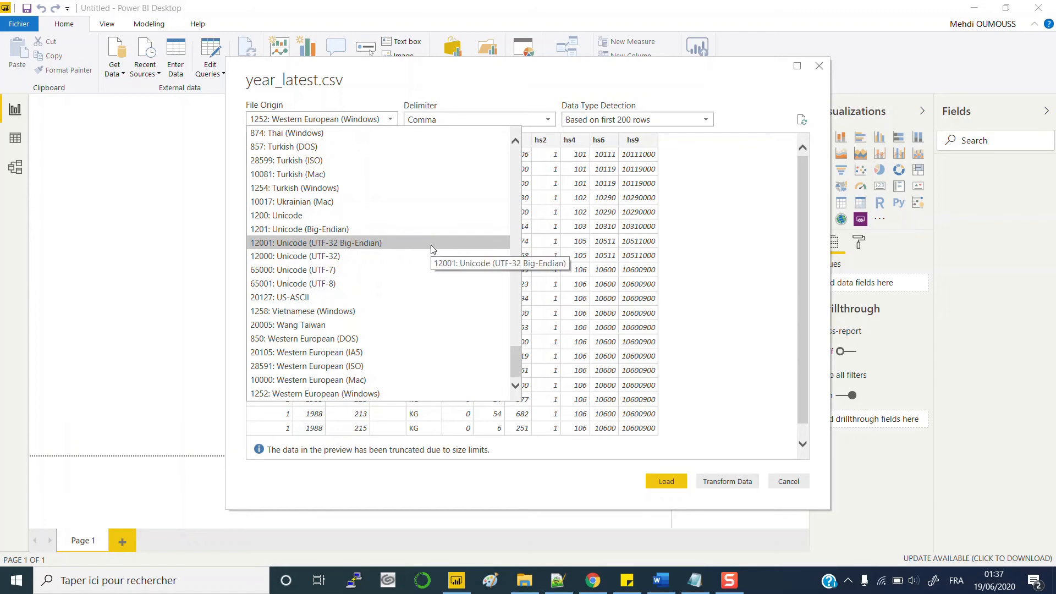
click(432, 74)
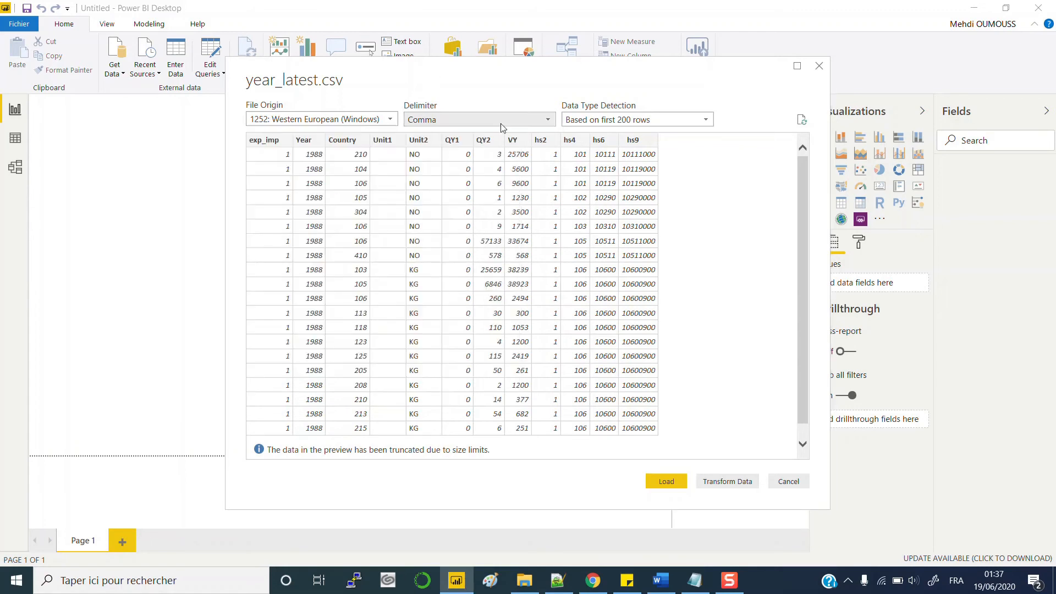
Try a custom delimiter in the import preview and set the delimiter back to Comma
click(532, 121)
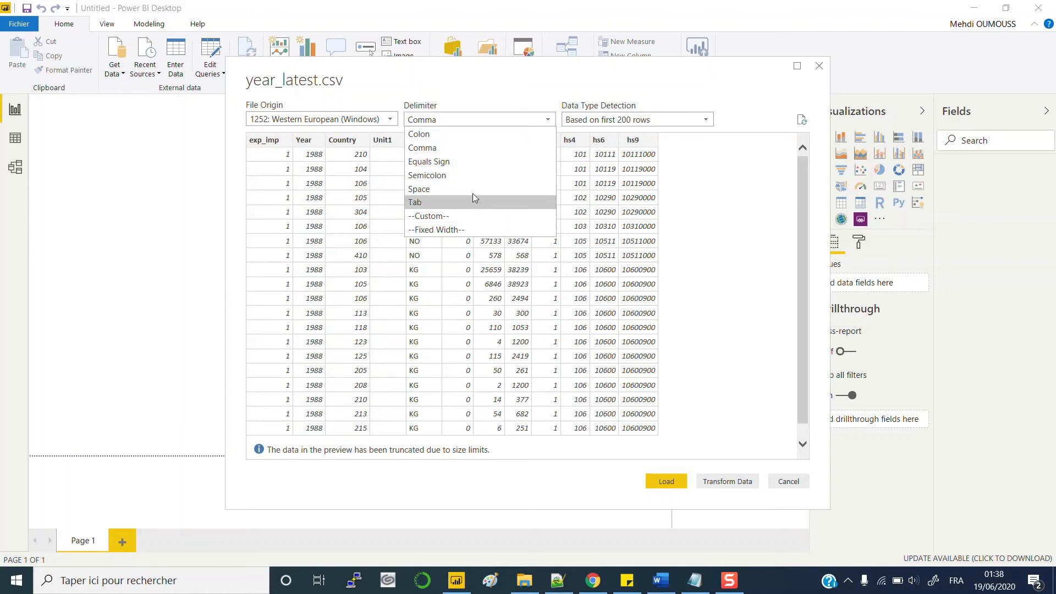
click(445, 218)
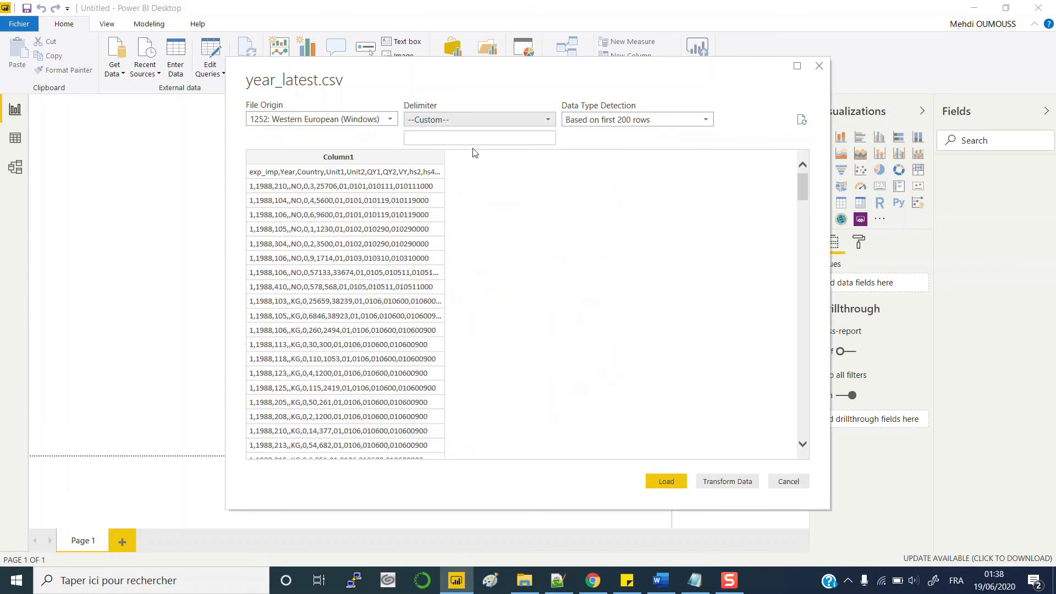
click(486, 137)
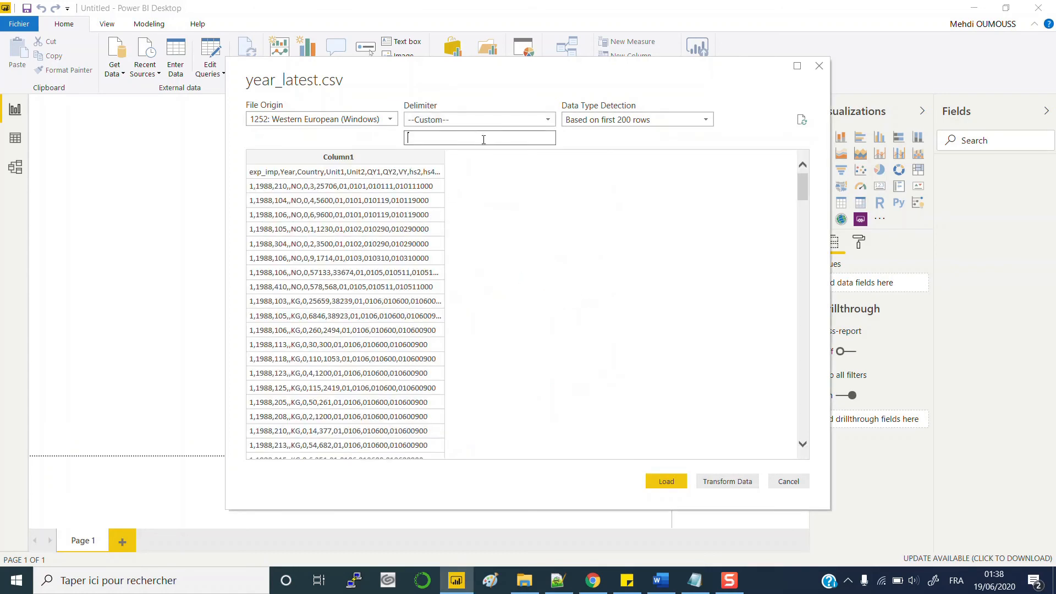
click(502, 119)
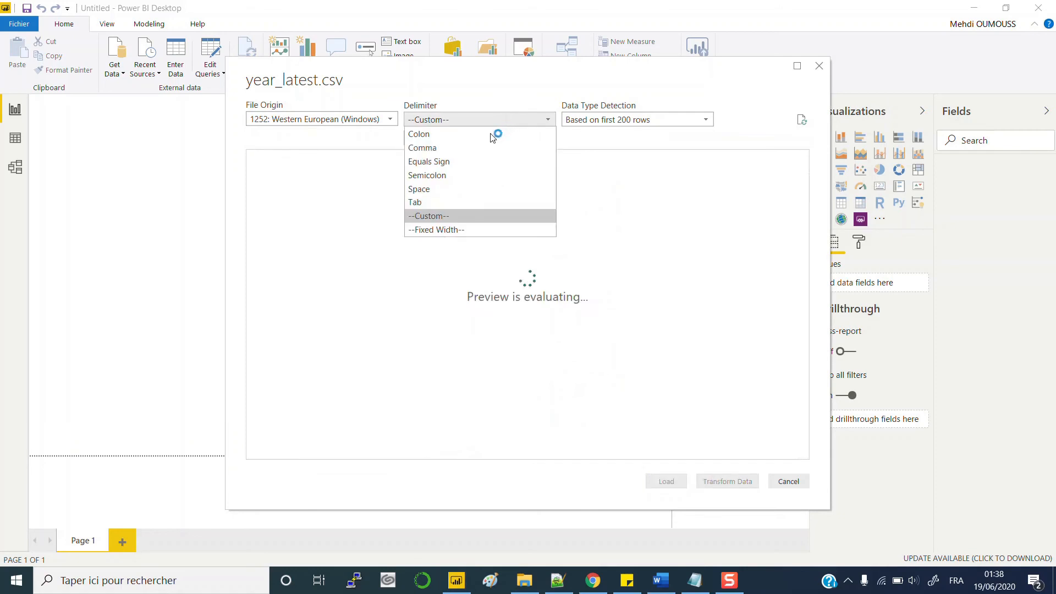
click(462, 148)
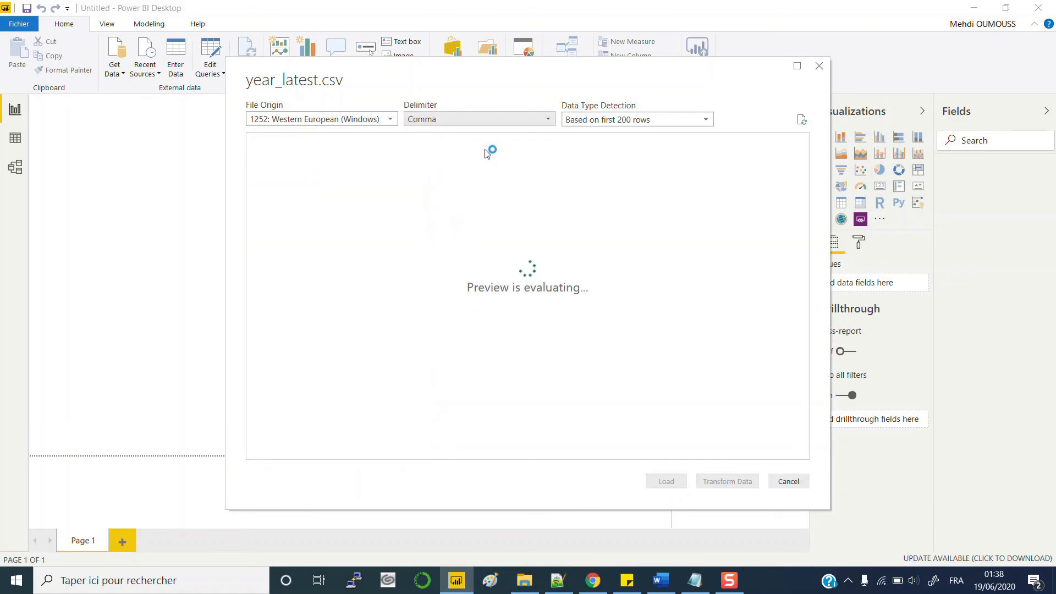
Check the data type detection options and load year_latest.csv into the report
click(625, 121)
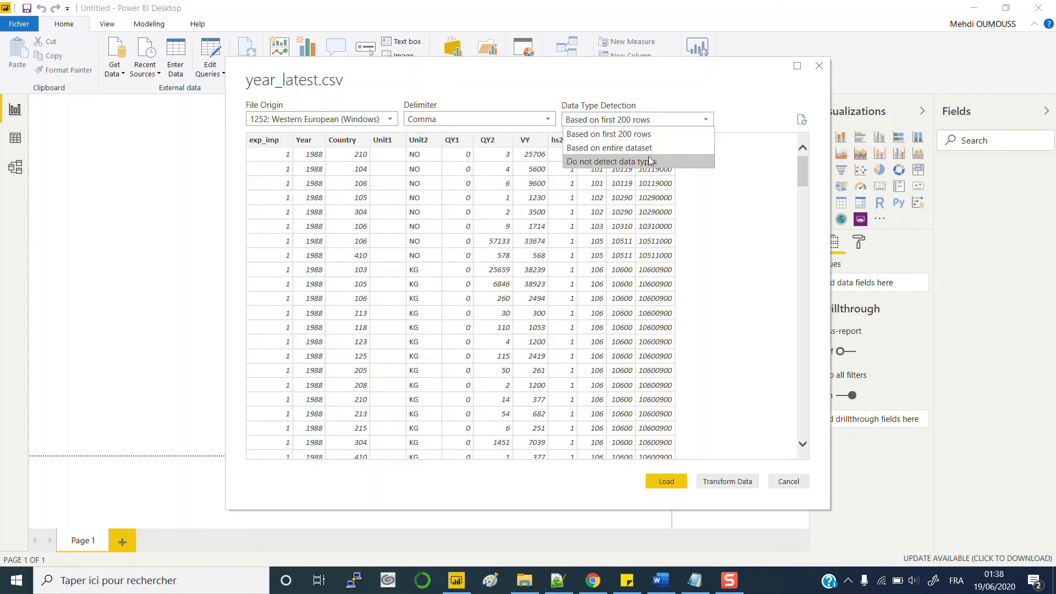
click(742, 228)
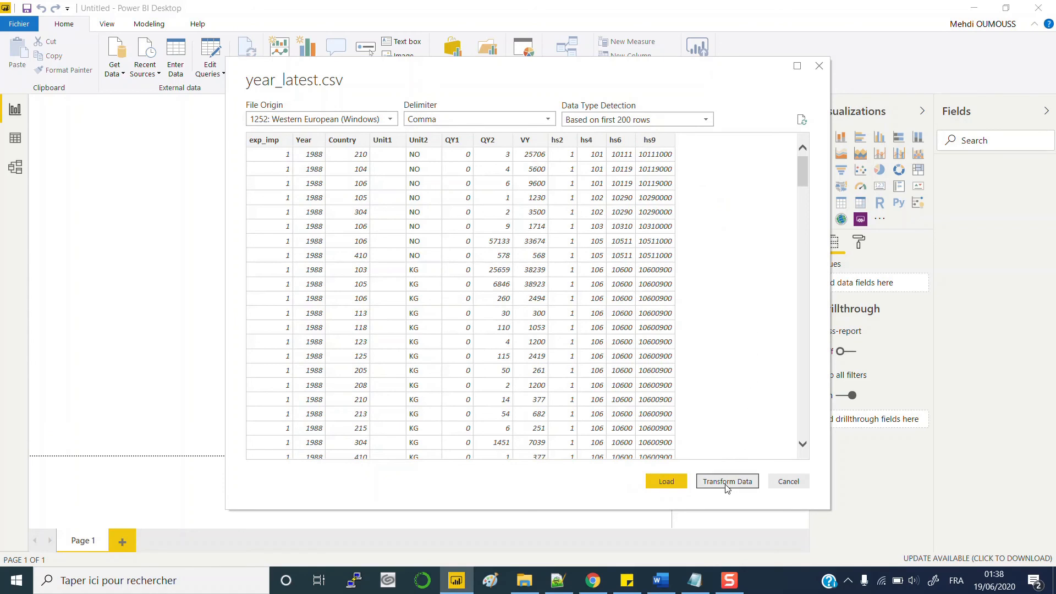
click(666, 481)
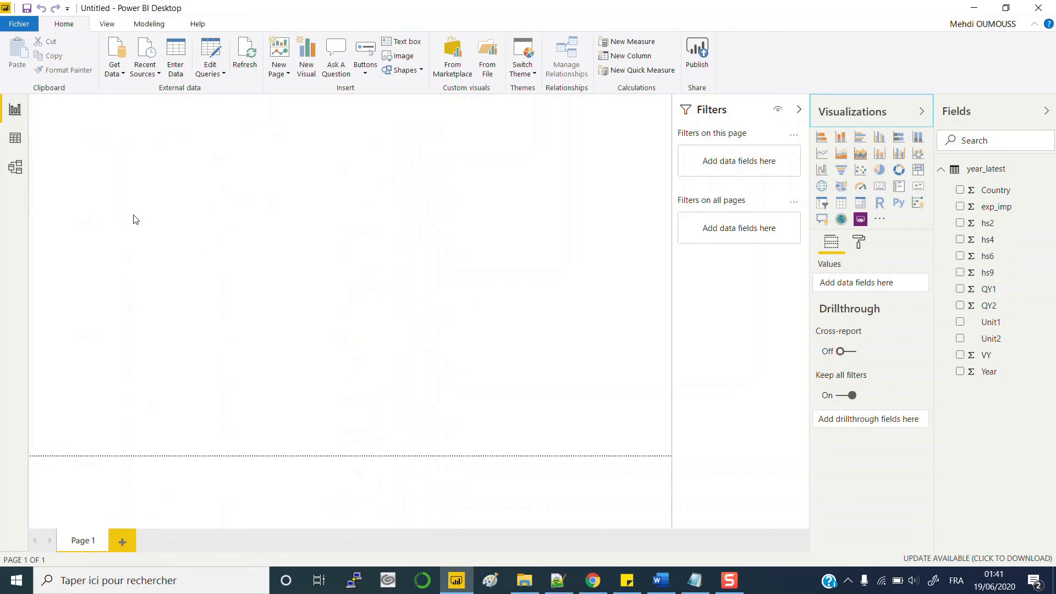
Examine the rows of the loaded year_latest table in the data view, with its field list collapsed
click(15, 139)
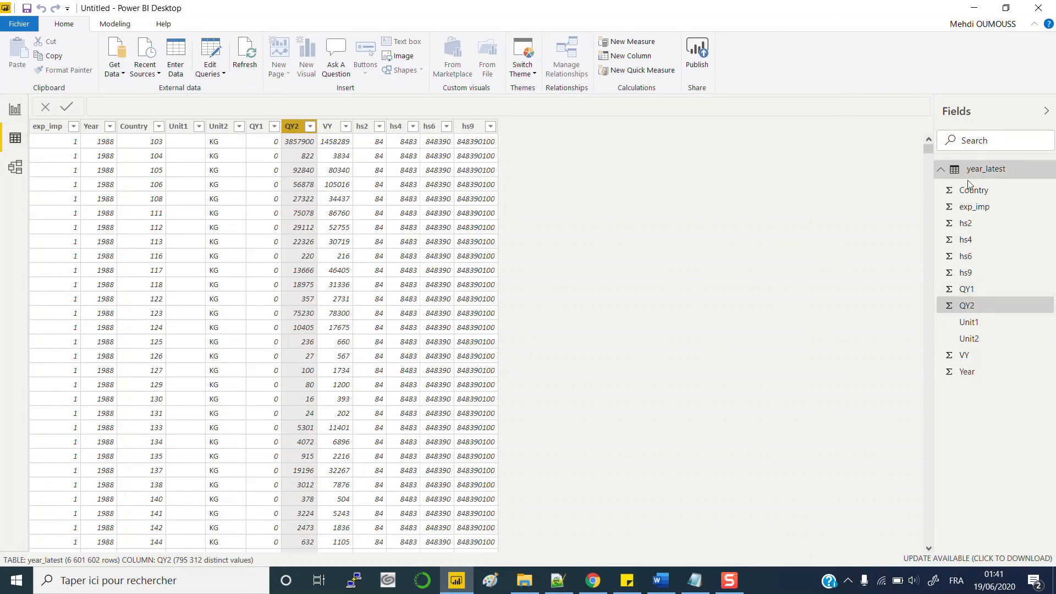
click(946, 175)
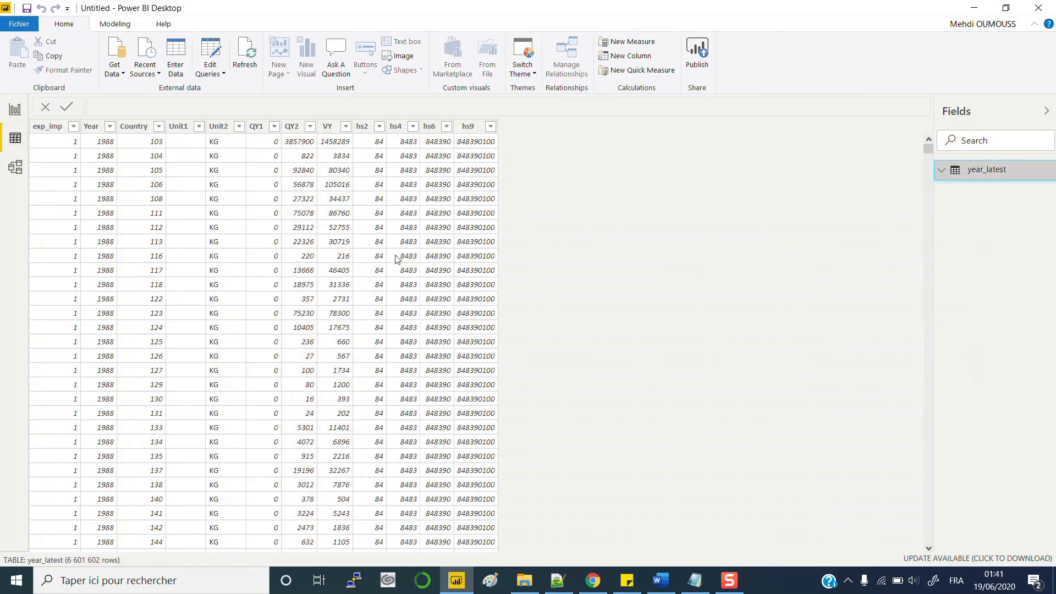
scroll(392, 295, down, 6)
scroll(392, 295, up, 6)
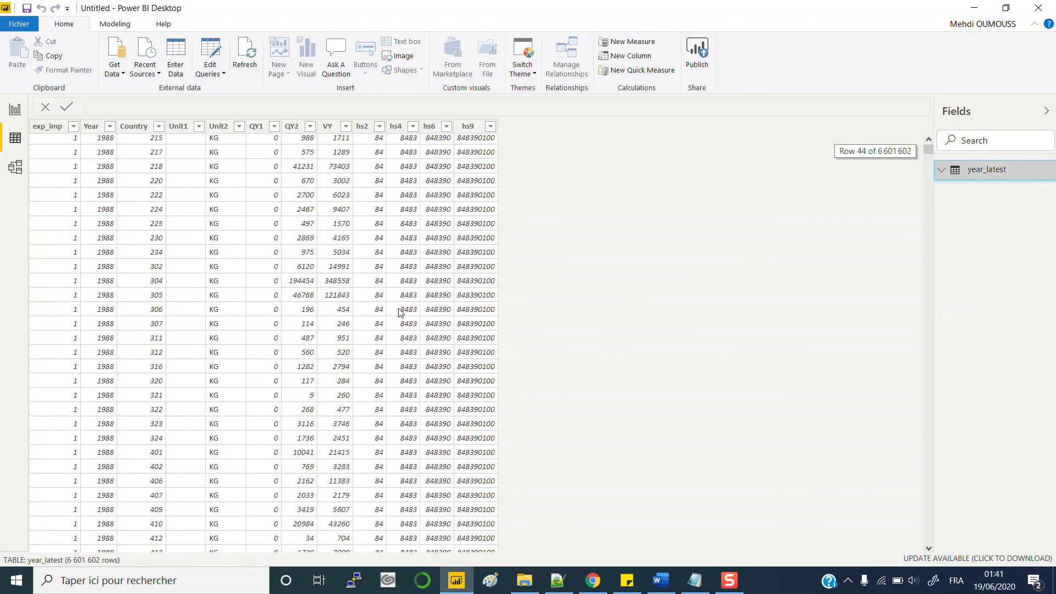